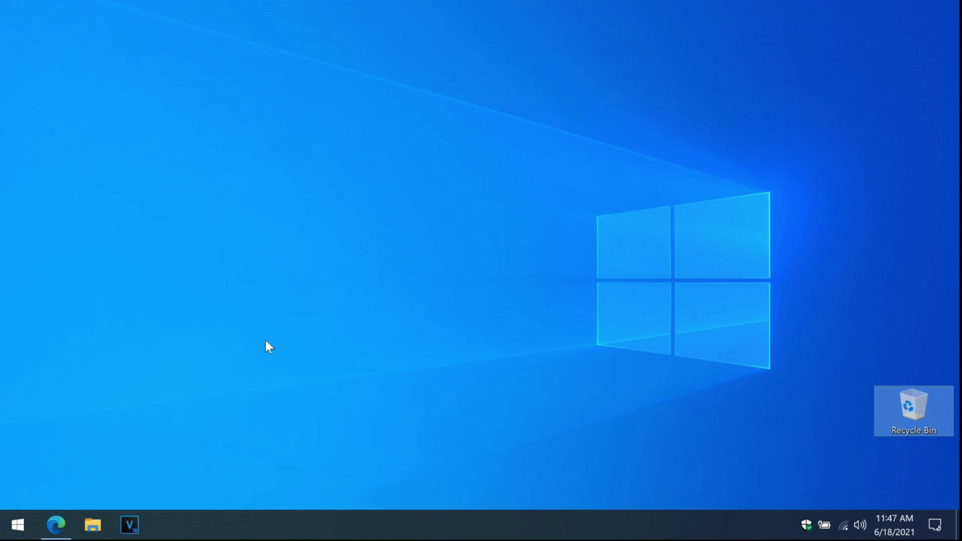
View the six folders on Local Disk (C:) in File Explorer, then return to the 7-Zip web page
click(94, 532)
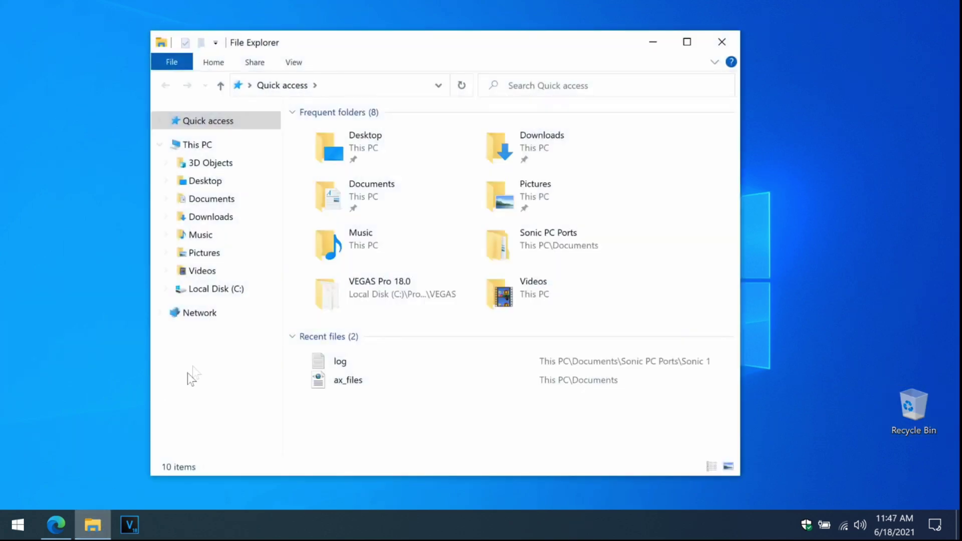
click(229, 296)
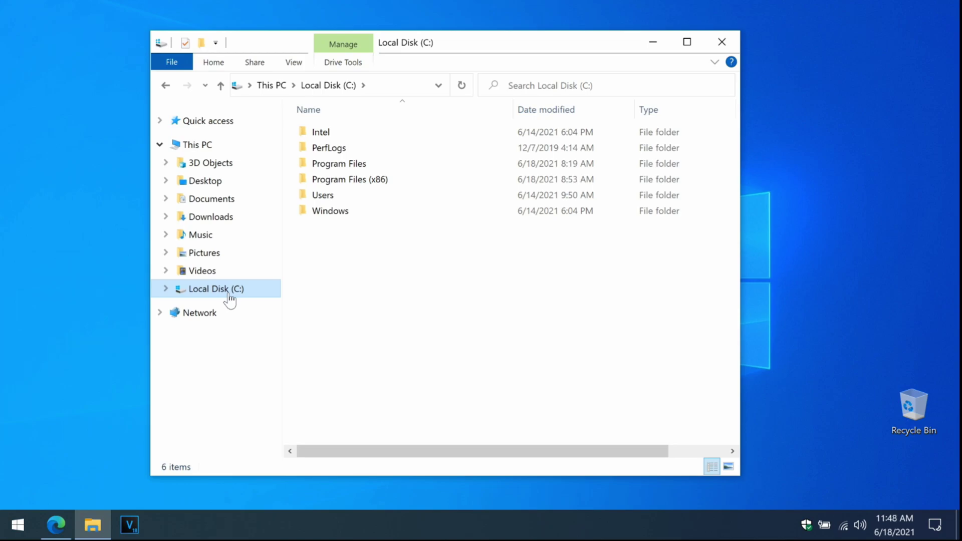
click(56, 525)
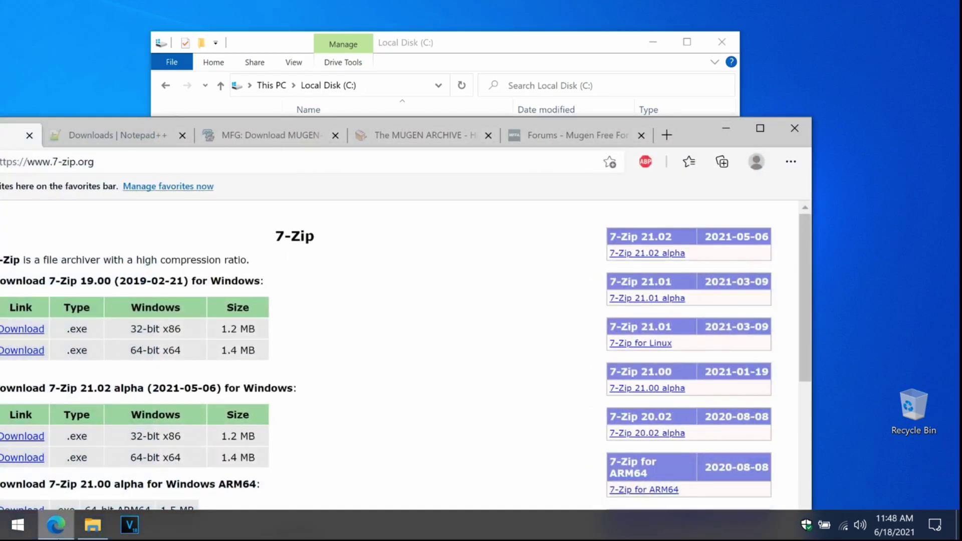
Maximize Edge and download the 64-bit 7-Zip 19.00 installer from 7-zip.org
drag(687, 141, 290, 1)
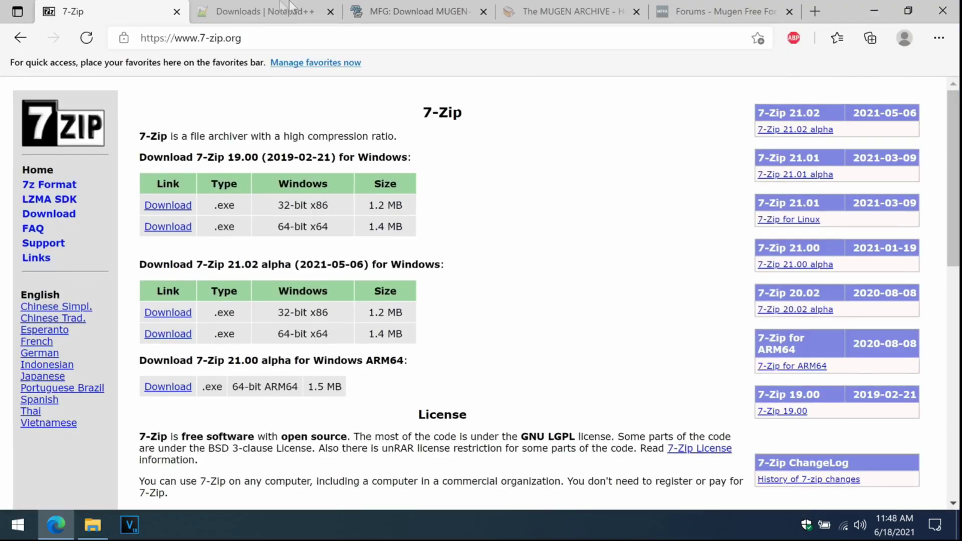
click(266, 1)
click(105, 3)
triple_click(314, 223)
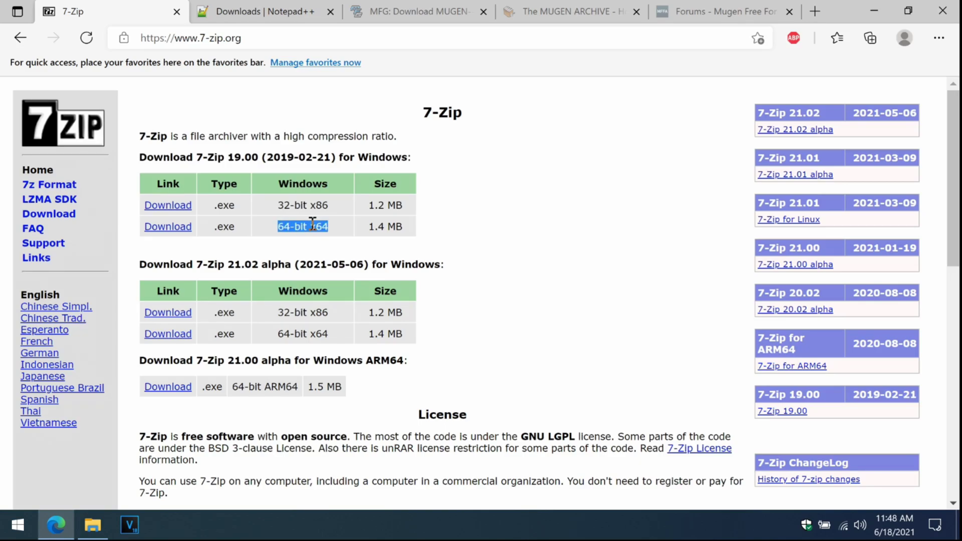
click(93, 525)
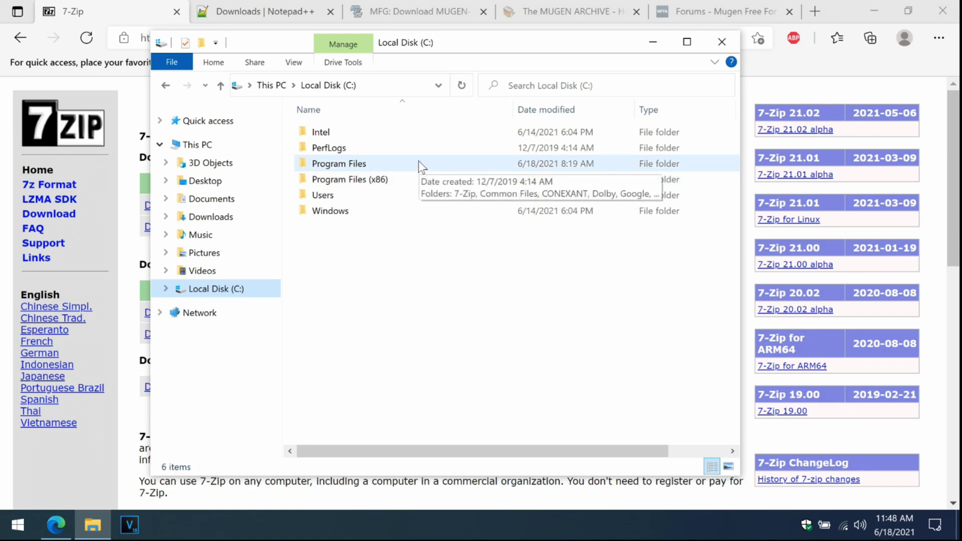
click(165, 18)
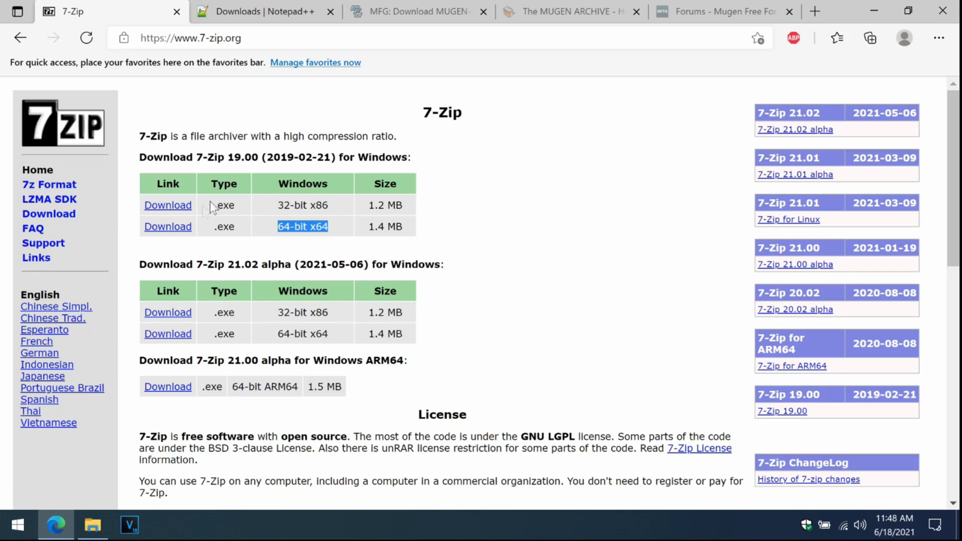
click(184, 231)
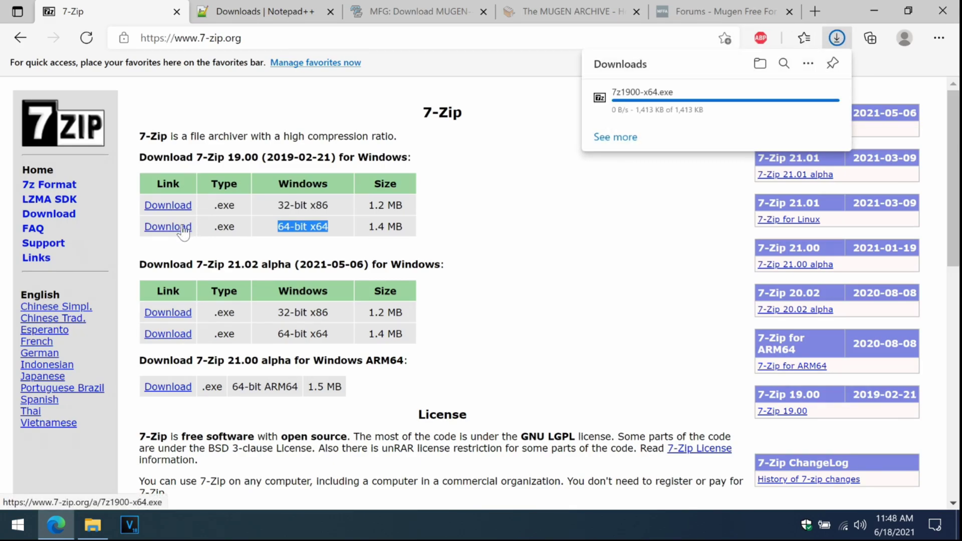
Download the Notepad++ 8.1 x64 installer from its release page, leaving the MUGEN forum showing
click(176, 13)
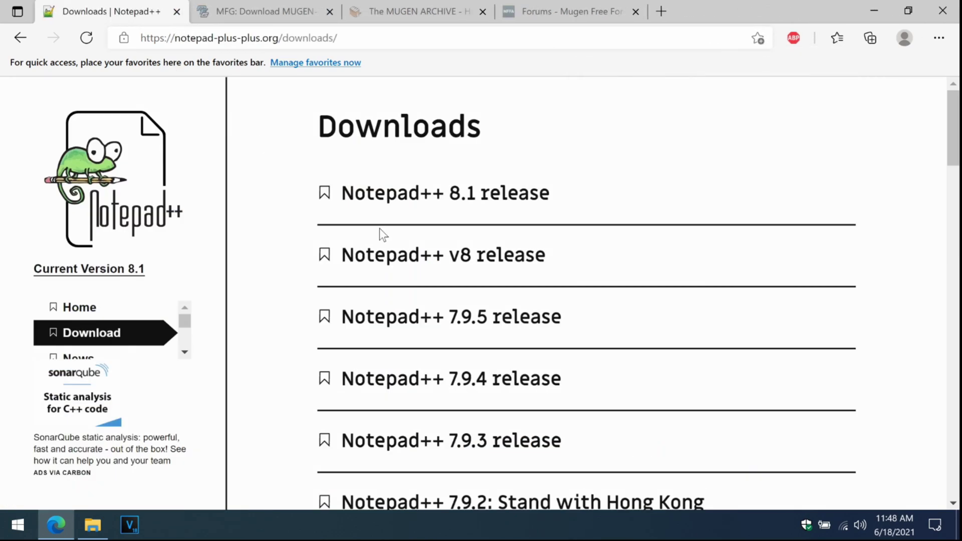
click(434, 186)
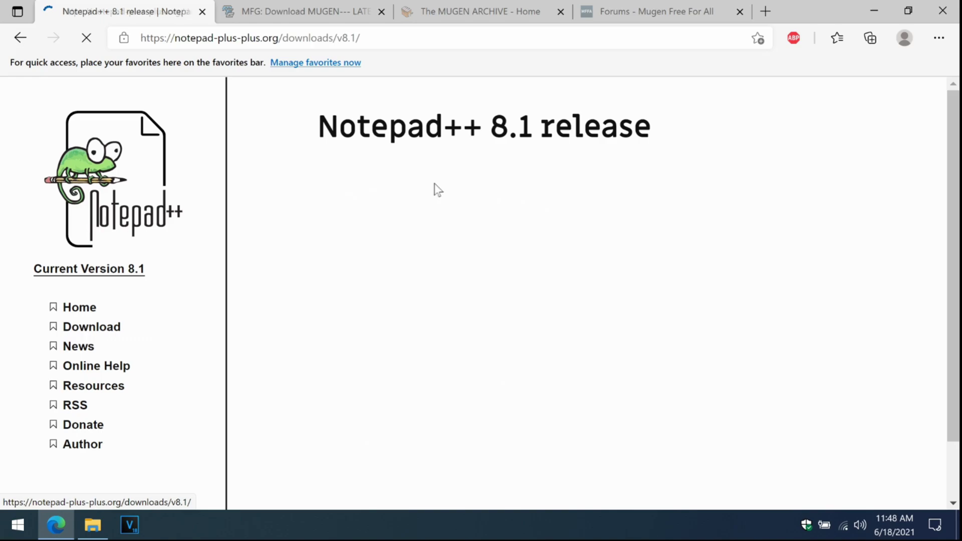
scroll(441, 242, down, 6)
scroll(443, 242, down, 2)
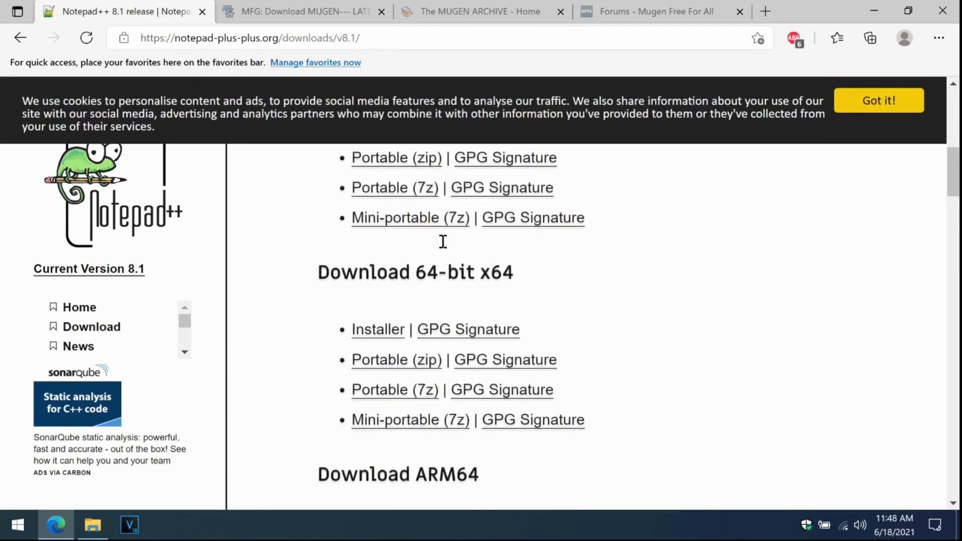
click(388, 323)
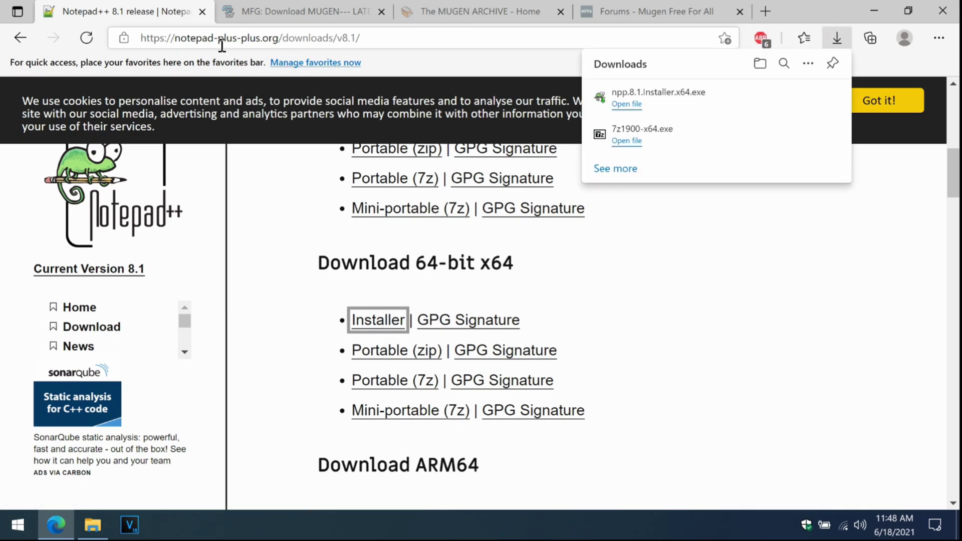
click(202, 12)
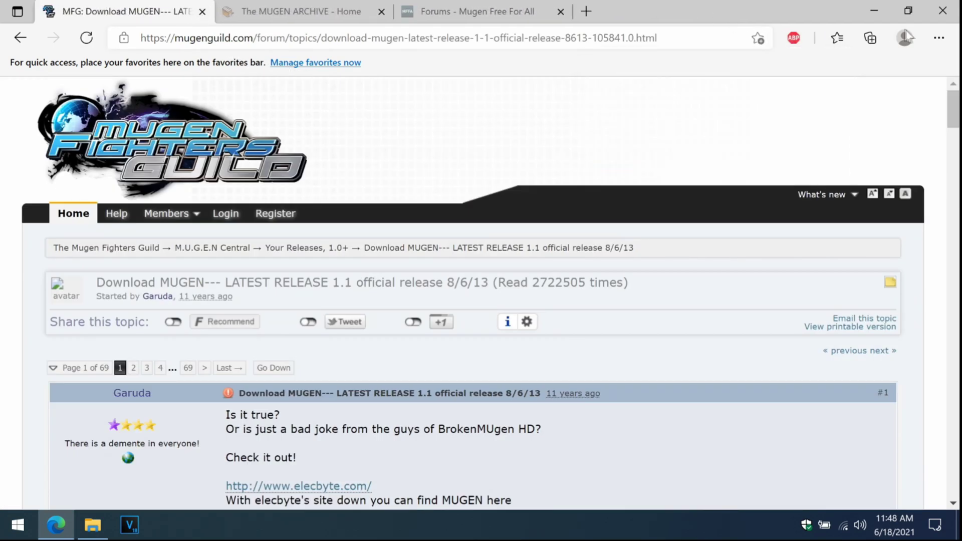
Run the 7-Zip installer from Downloads and install it into Program Files
click(93, 525)
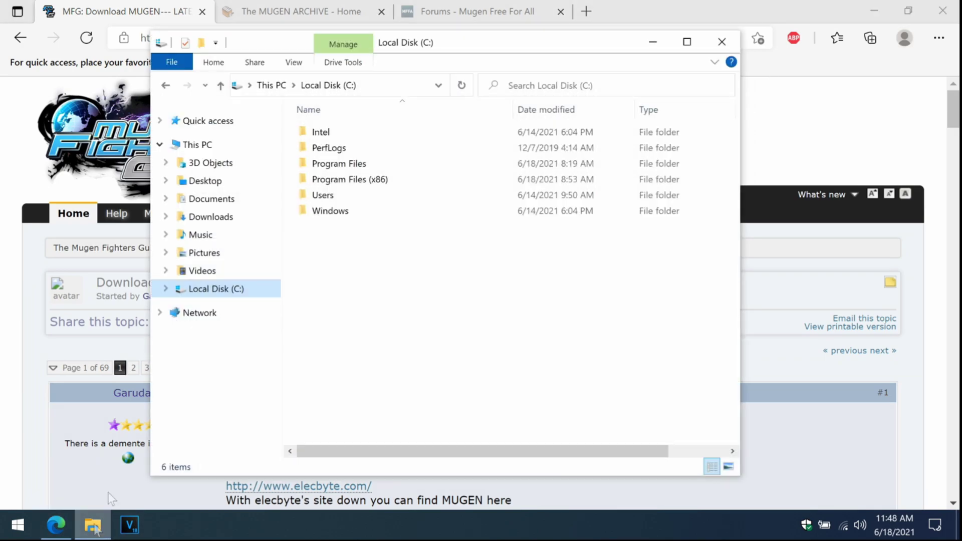
click(226, 217)
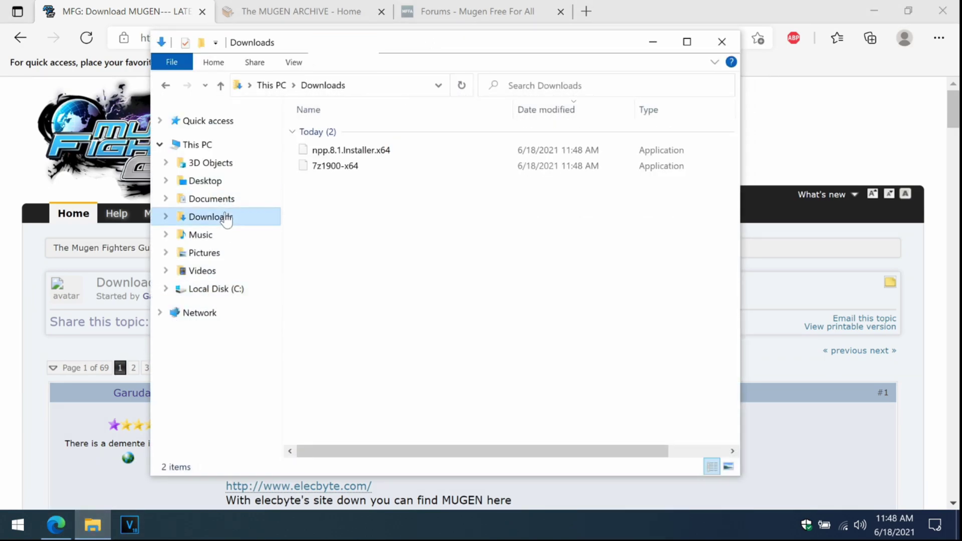
double_click(387, 165)
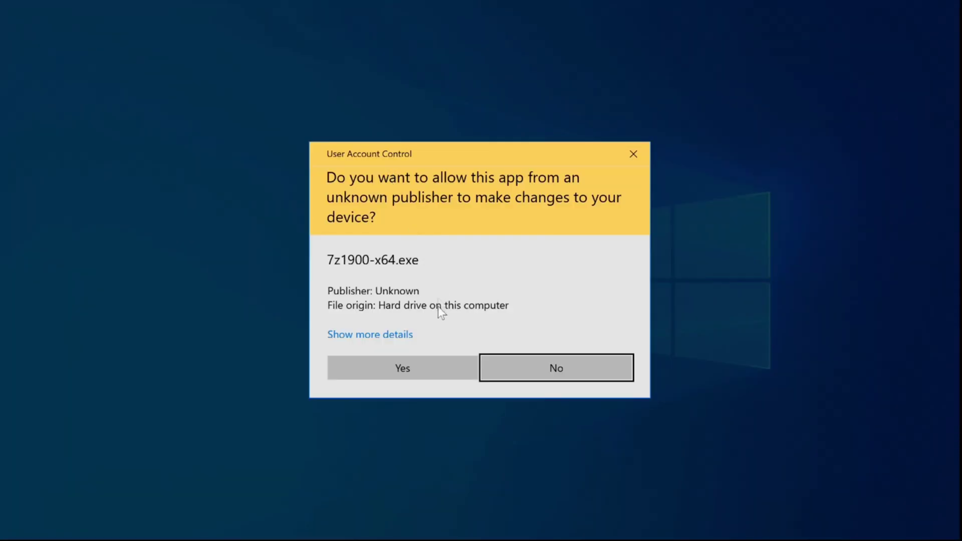
click(428, 376)
click(465, 306)
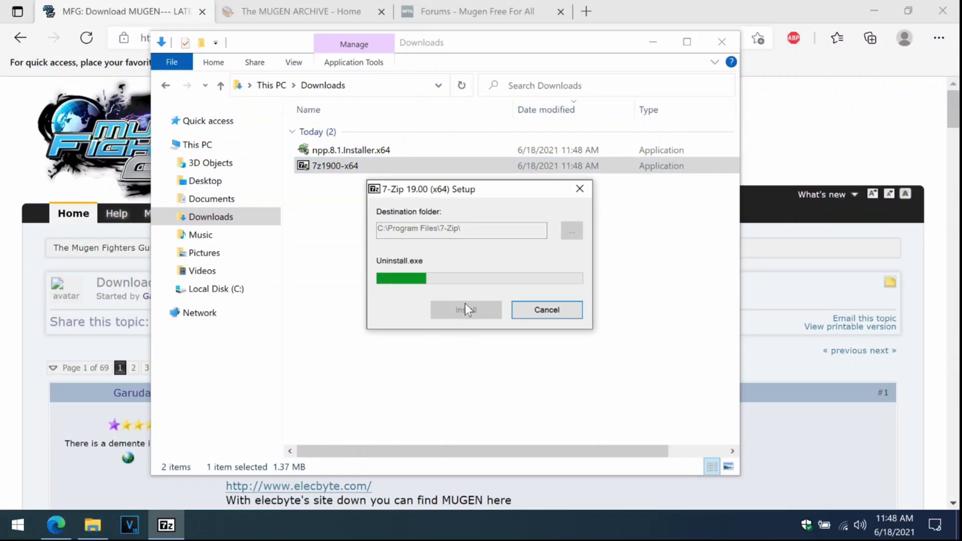
click(471, 311)
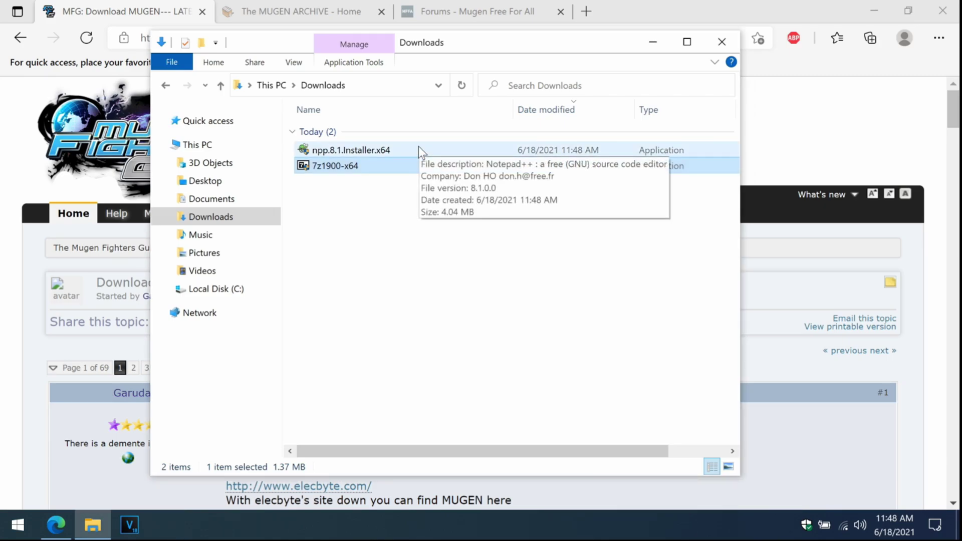
Install Notepad++ v8.1 in English with default location and components, without launching it afterwards
double_click(419, 149)
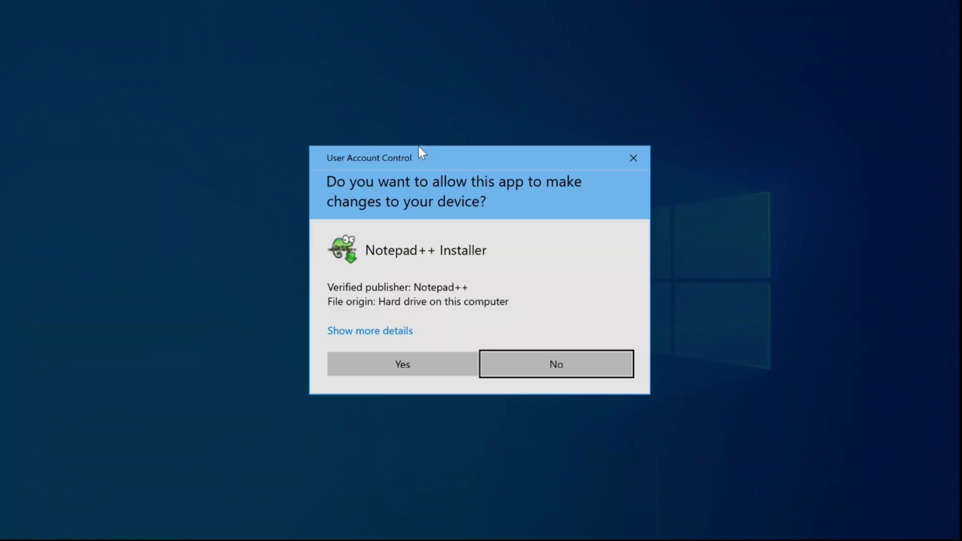
click(431, 364)
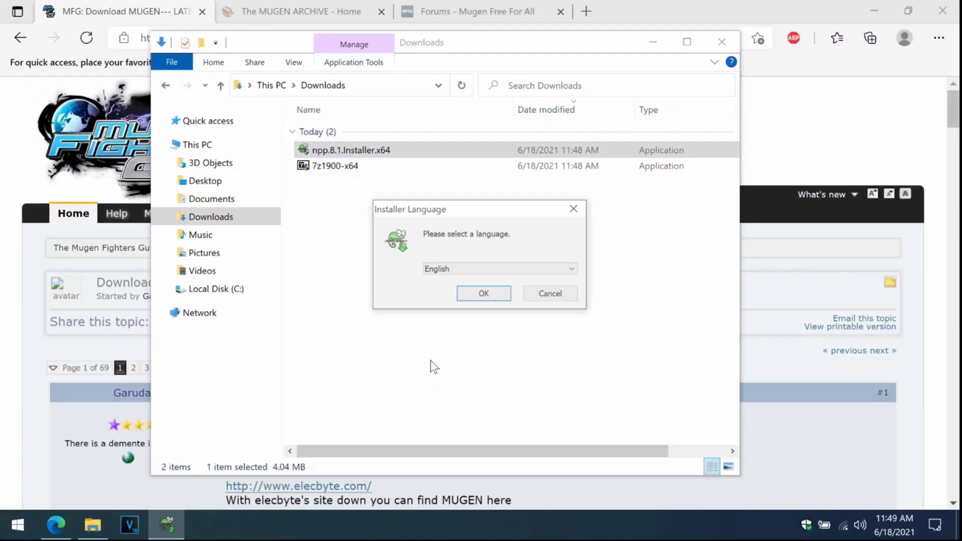
click(484, 295)
click(564, 376)
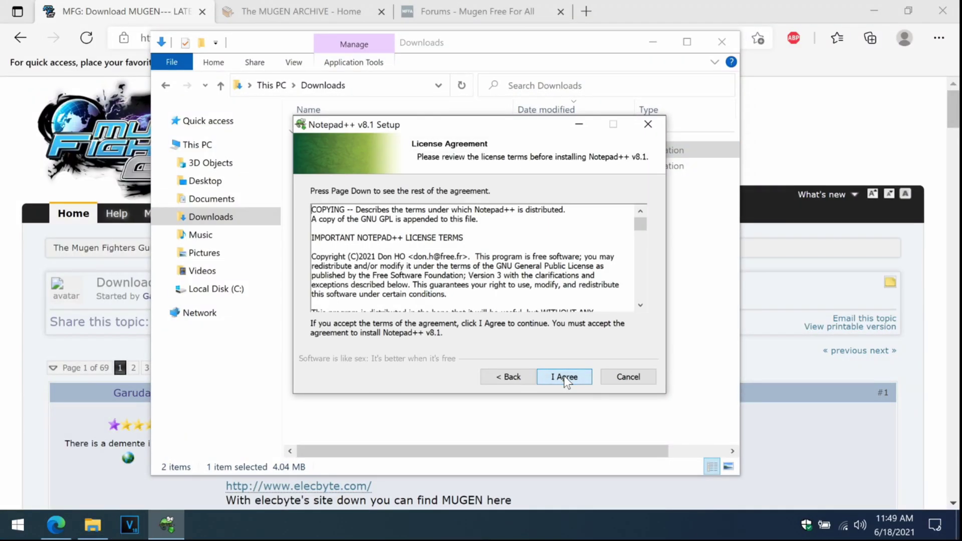
click(564, 376)
click(564, 376)
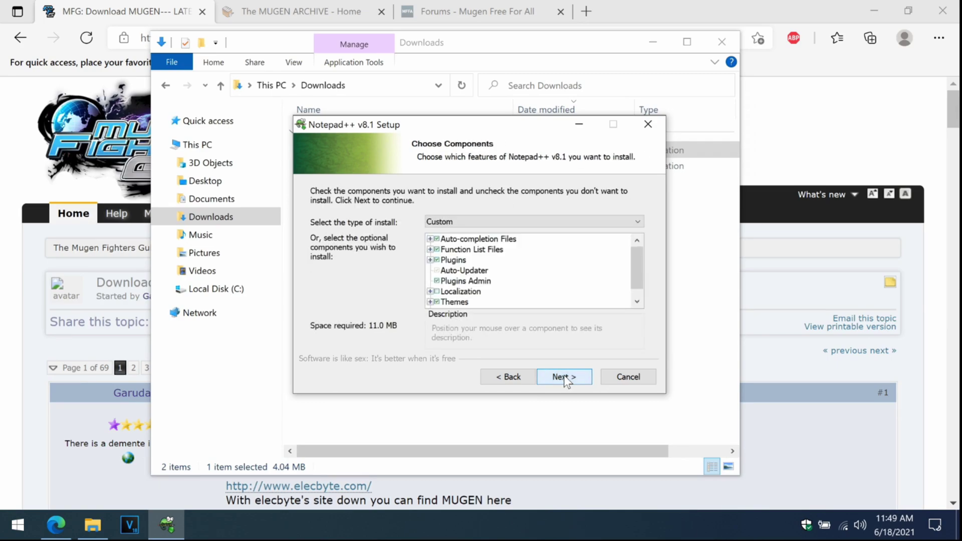
click(564, 377)
click(564, 376)
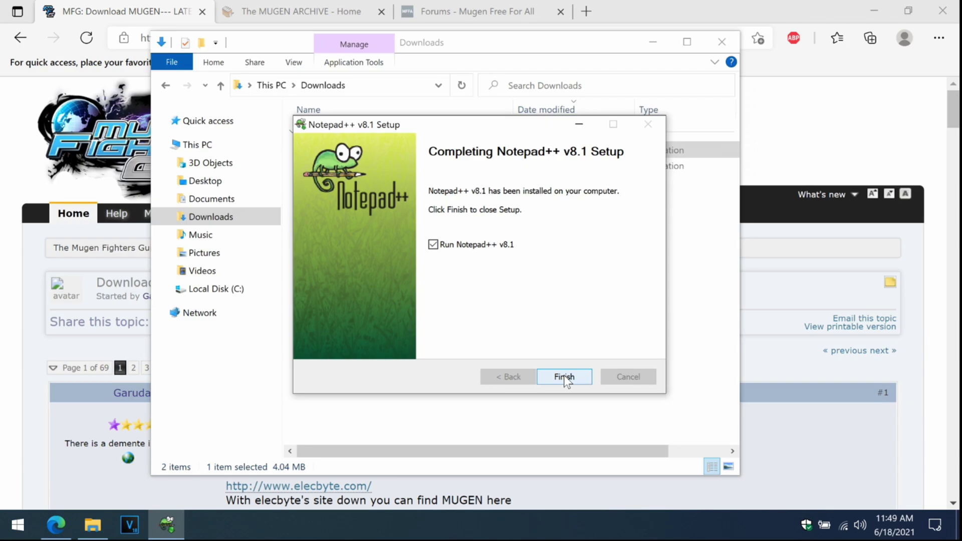
click(479, 243)
click(562, 375)
click(22, 400)
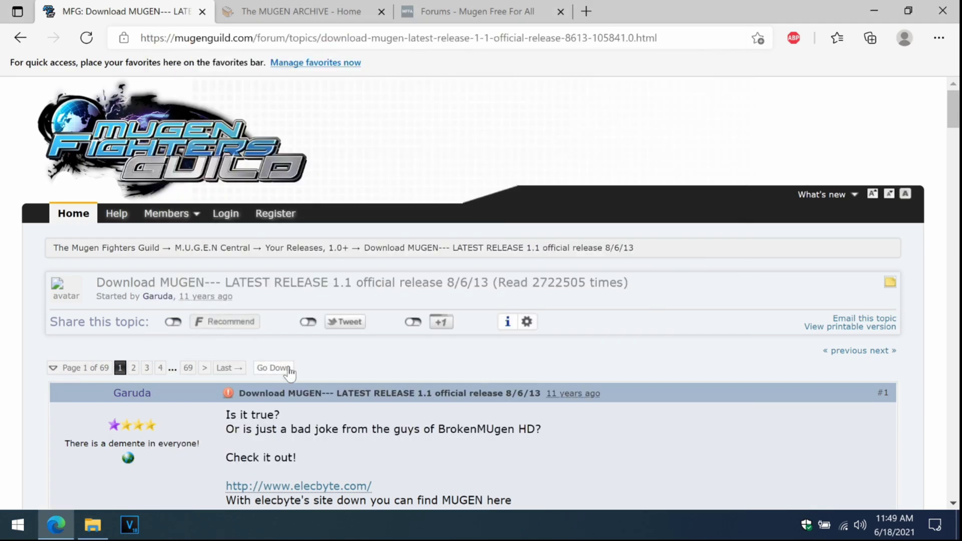
Scroll the forum post and download mugen-1.1b1.zip via the 'MUGEN 1.1b' link
scroll(289, 372, down, 3)
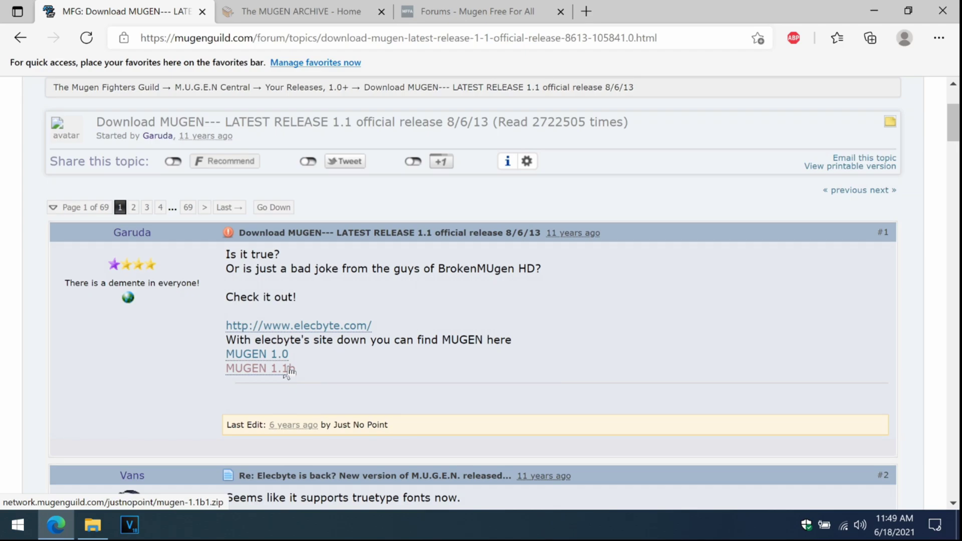
click(289, 370)
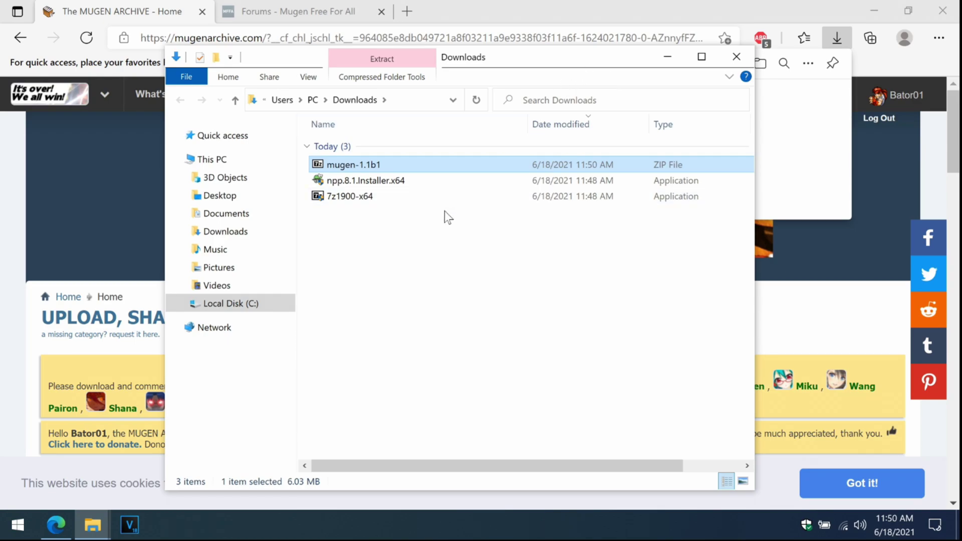
From the mugen-1.1b1 zip's Properties, change its opener and choose to look for another app
right_click(432, 160)
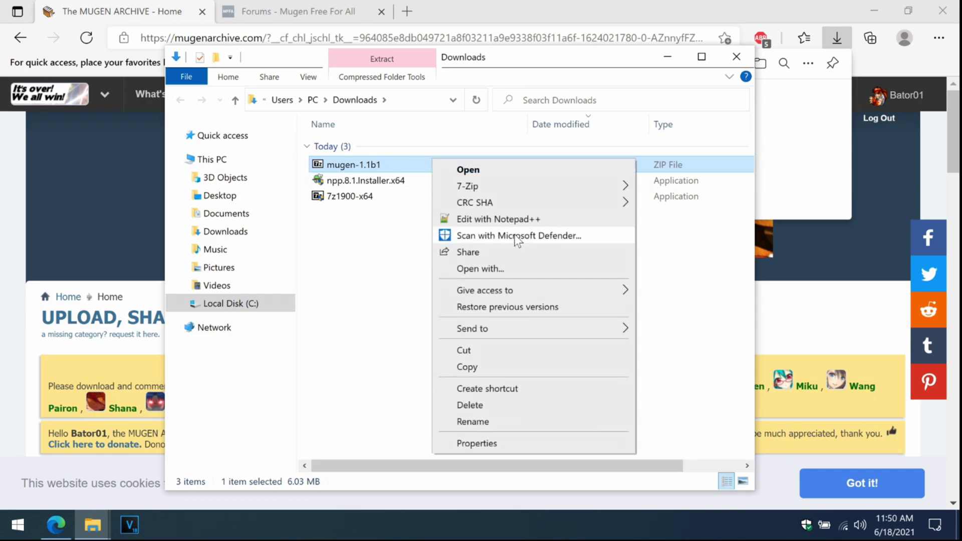
click(545, 446)
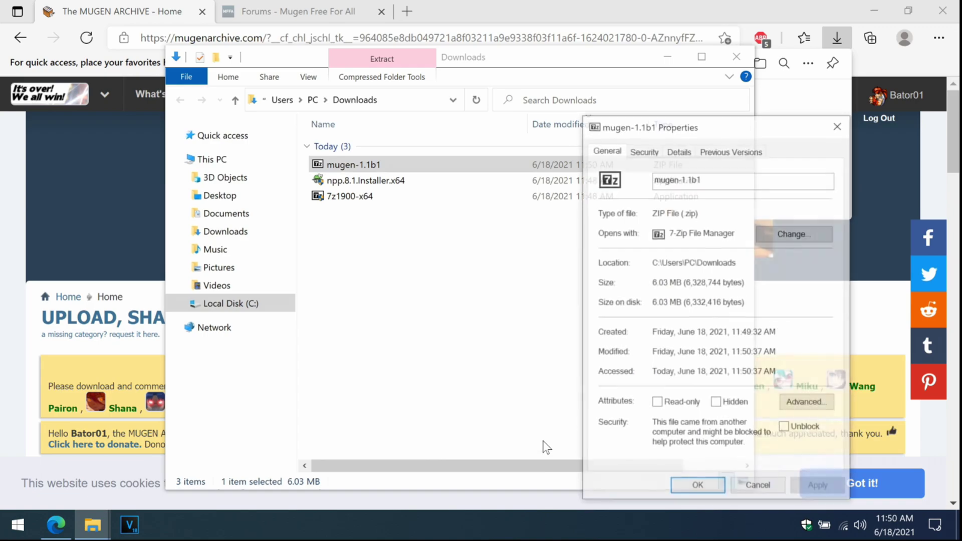
click(778, 237)
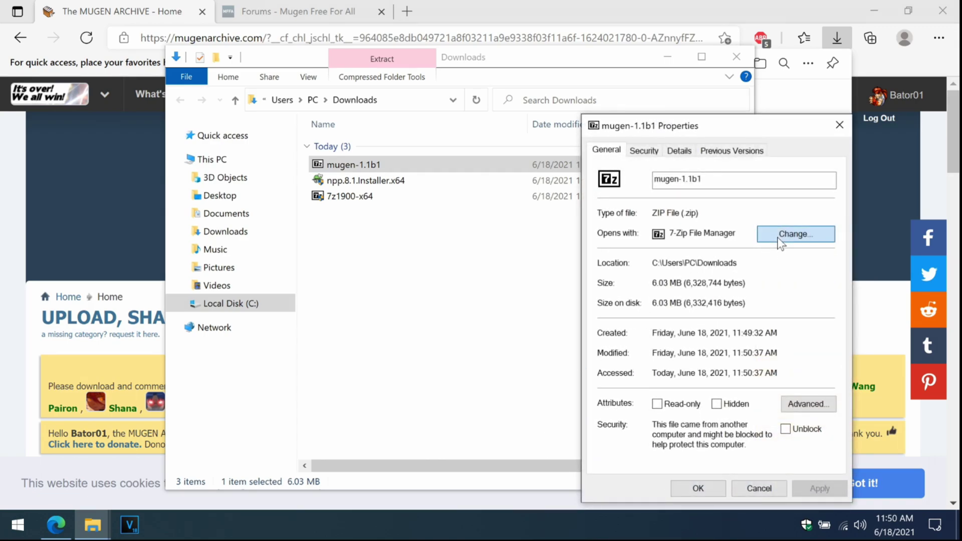
click(438, 377)
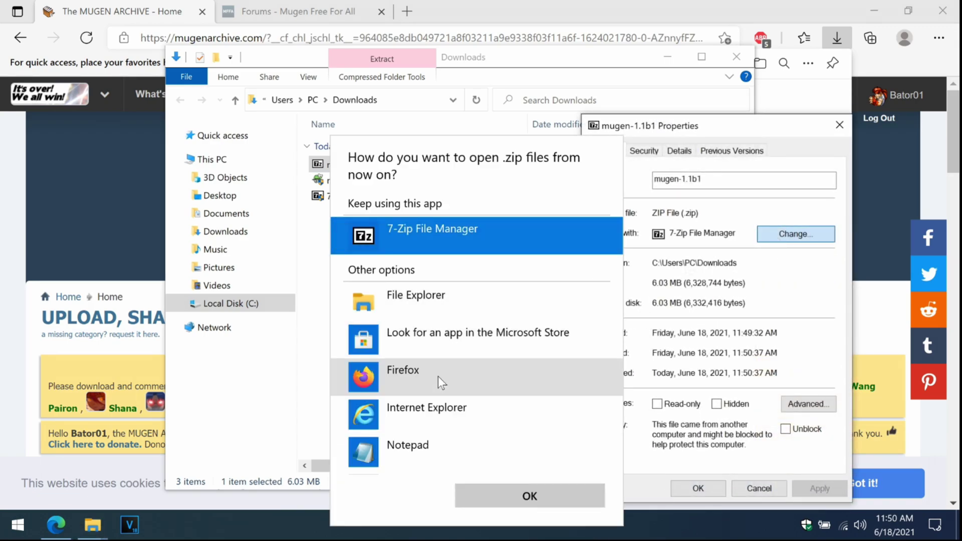
scroll(438, 376, down, 3)
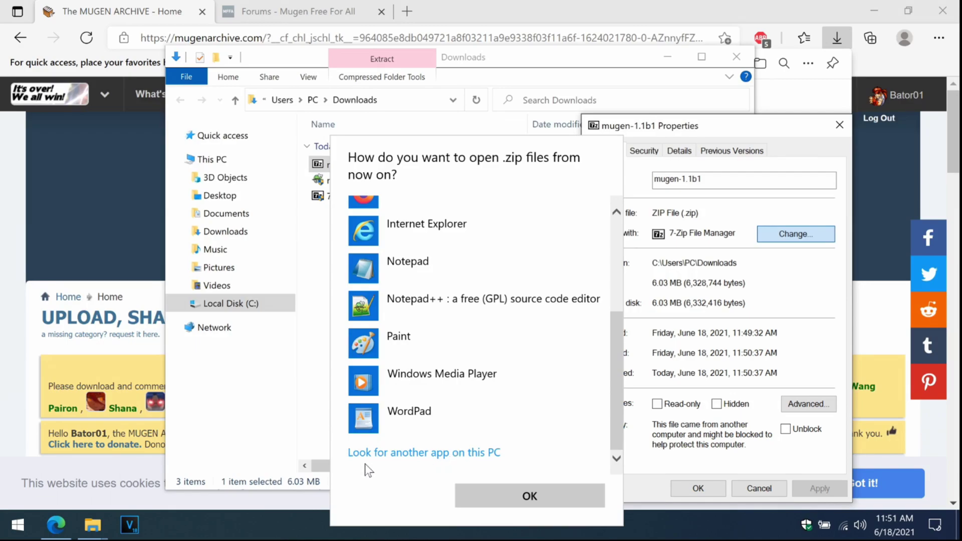
click(459, 450)
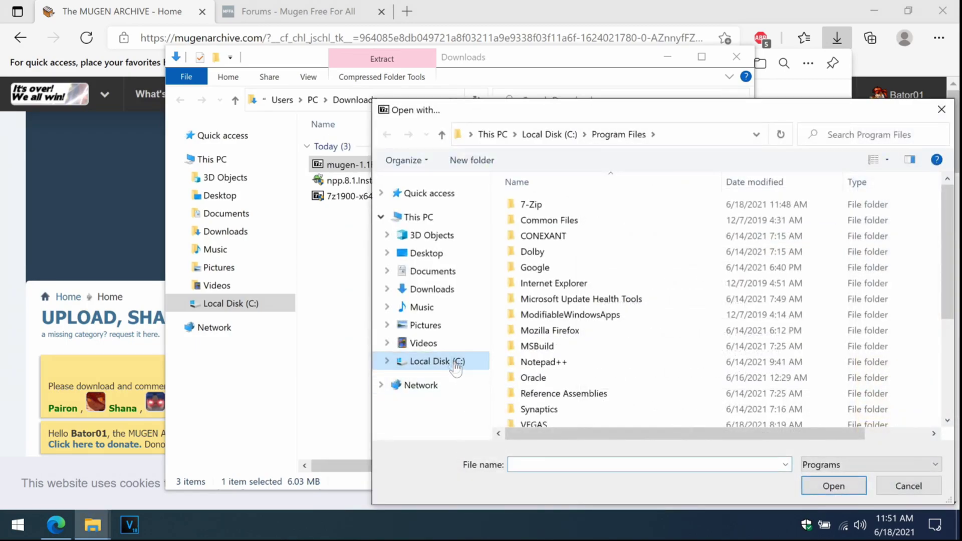
Select C:\Program Files\7-Zip\7zFM as the zip opener, apply, and close Properties
click(419, 217)
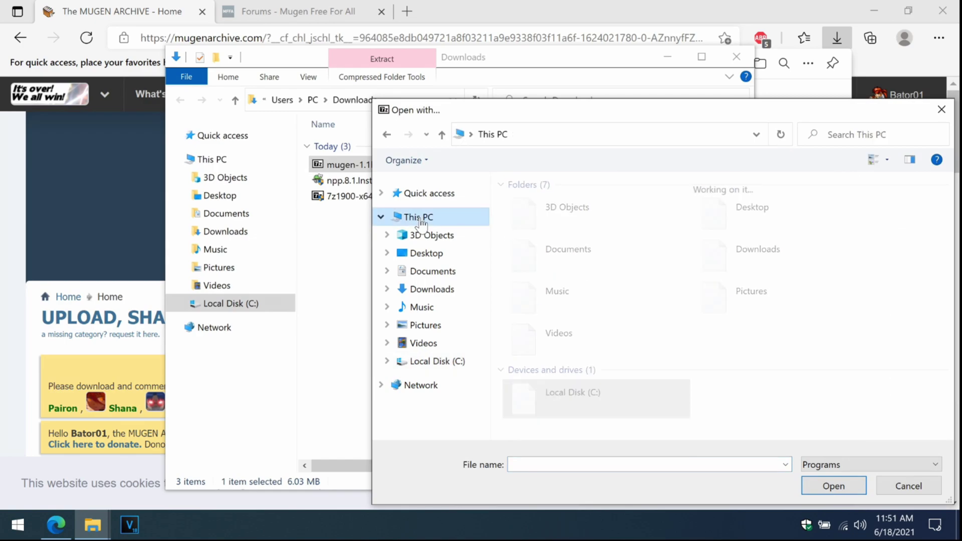
double_click(571, 390)
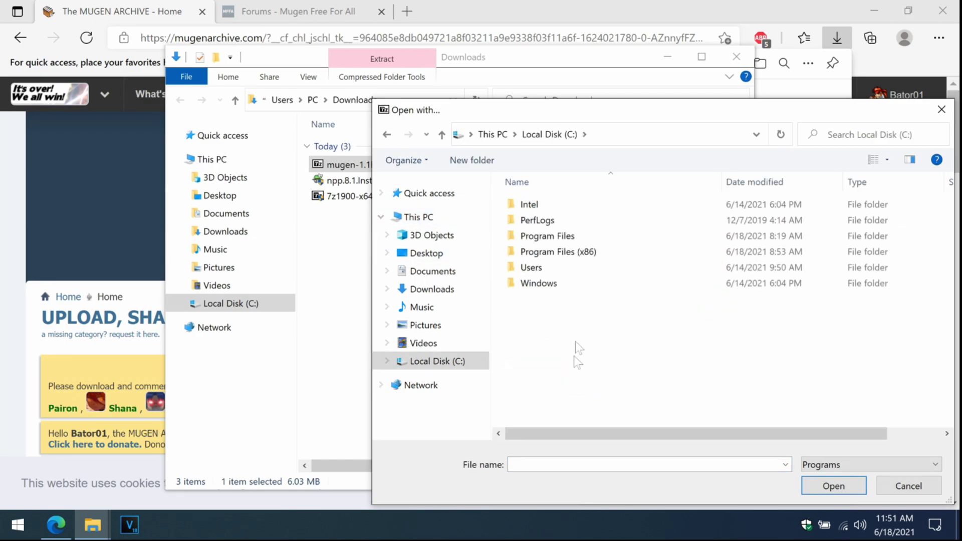
double_click(591, 236)
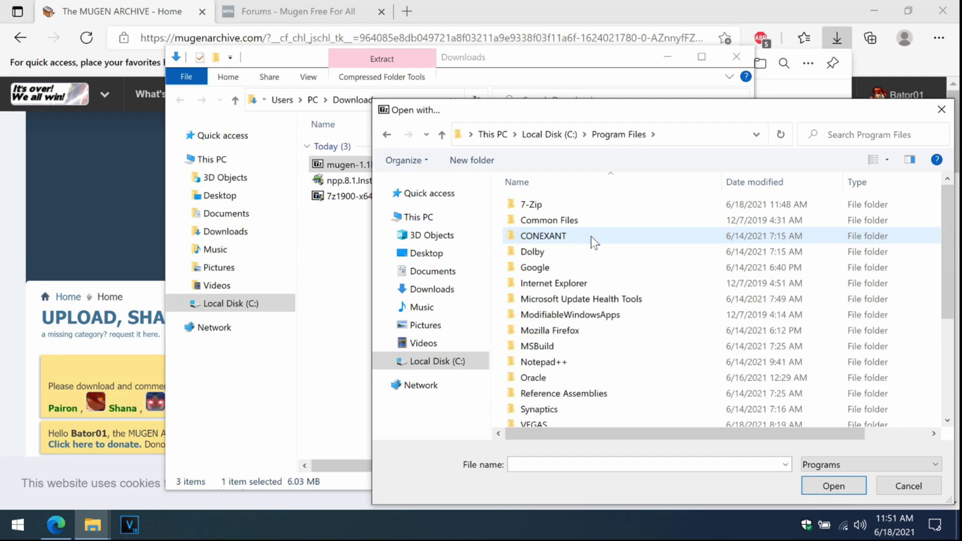
scroll(590, 276, down, 1)
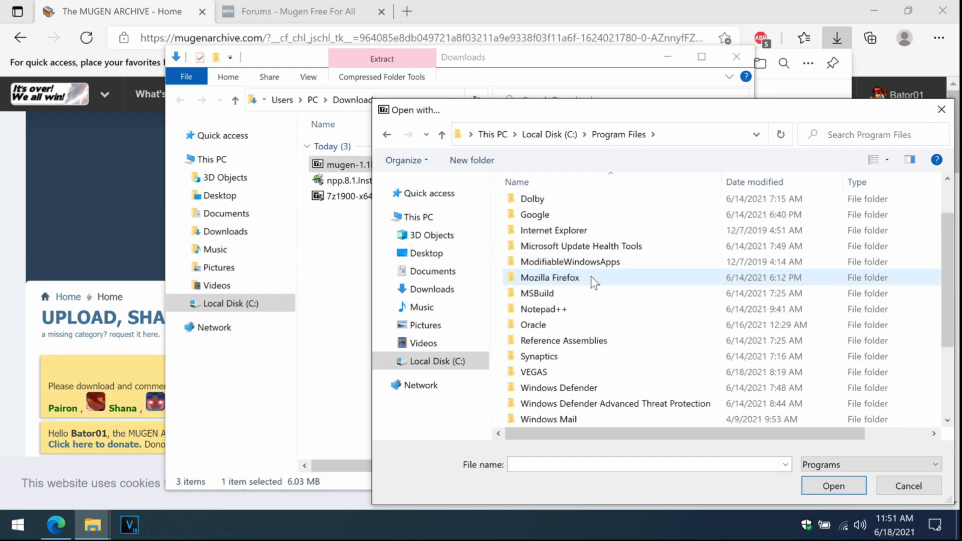
scroll(581, 202, up, 1)
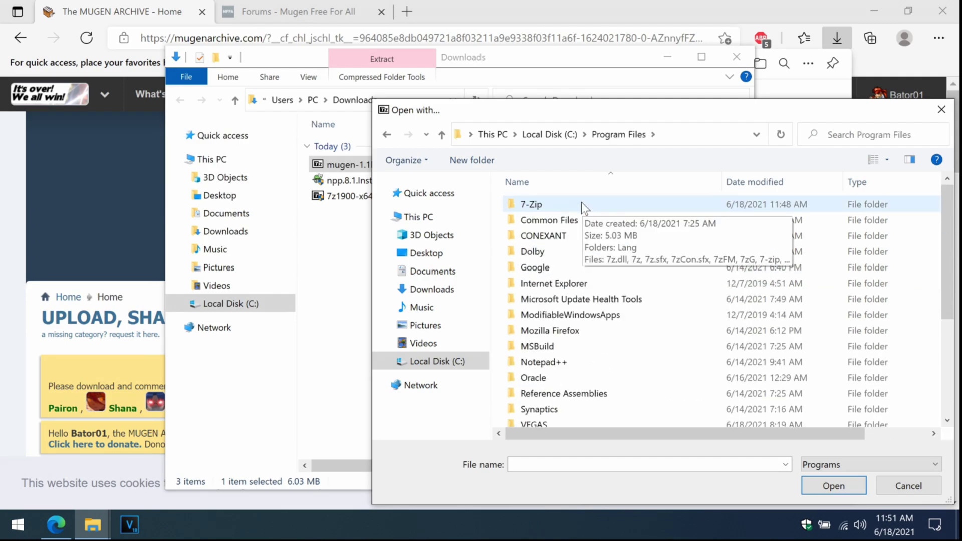
double_click(582, 203)
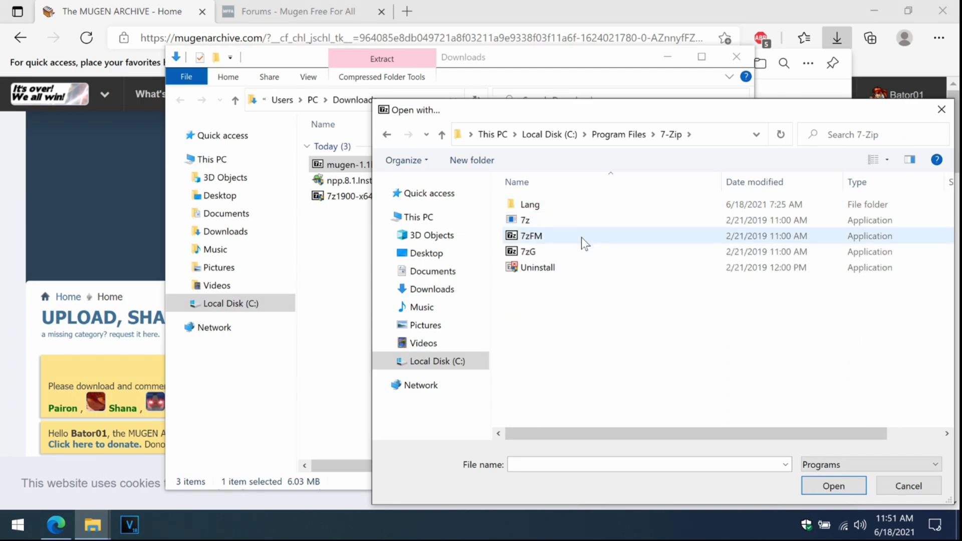
click(581, 237)
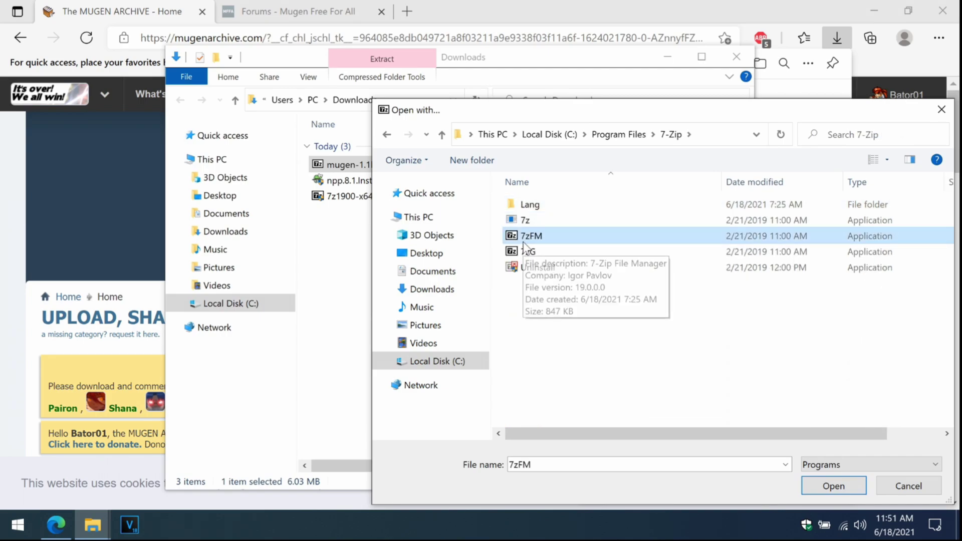
click(833, 486)
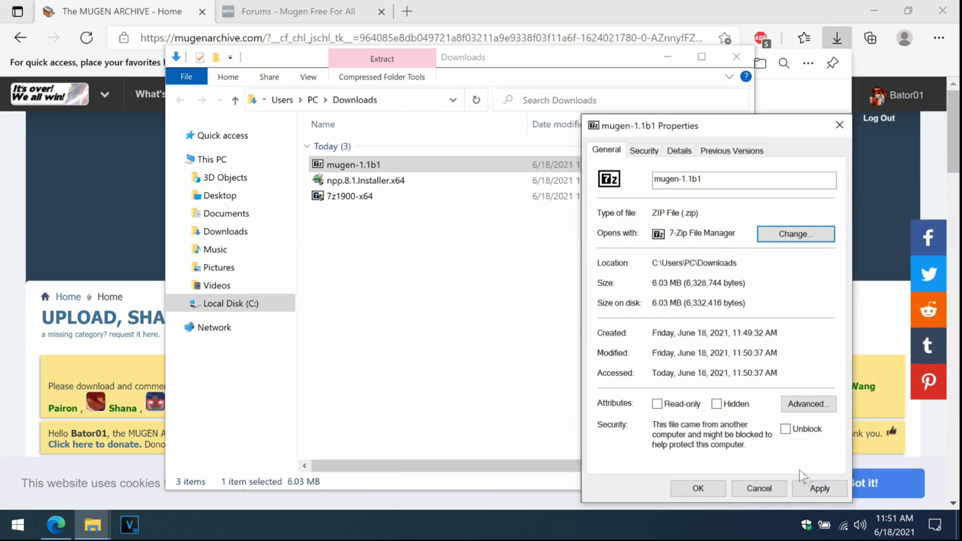
click(816, 488)
click(699, 488)
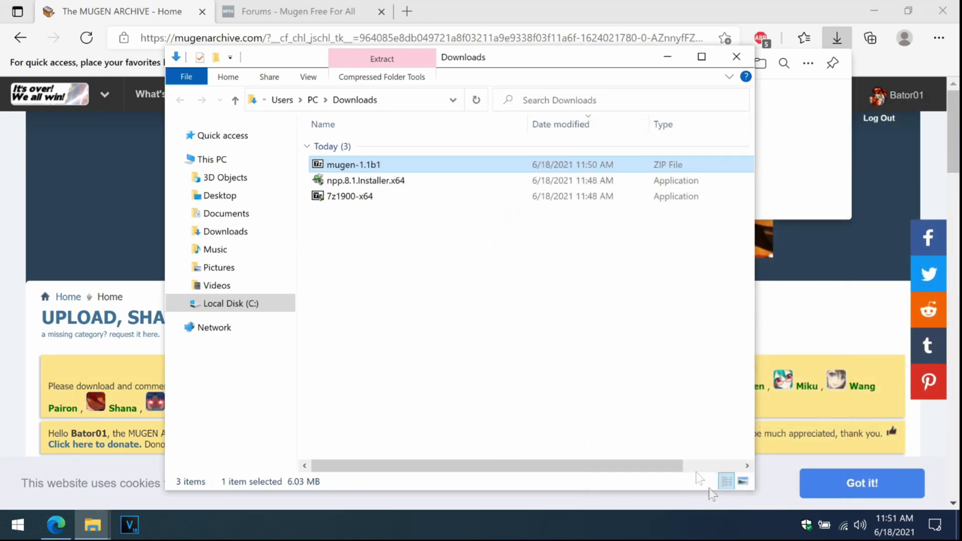
Delete the 7-Zip and Notepad++ installers, extract mugen-1.1b1 into Downloads, and open it
drag(507, 225, 509, 181)
key(Delete)
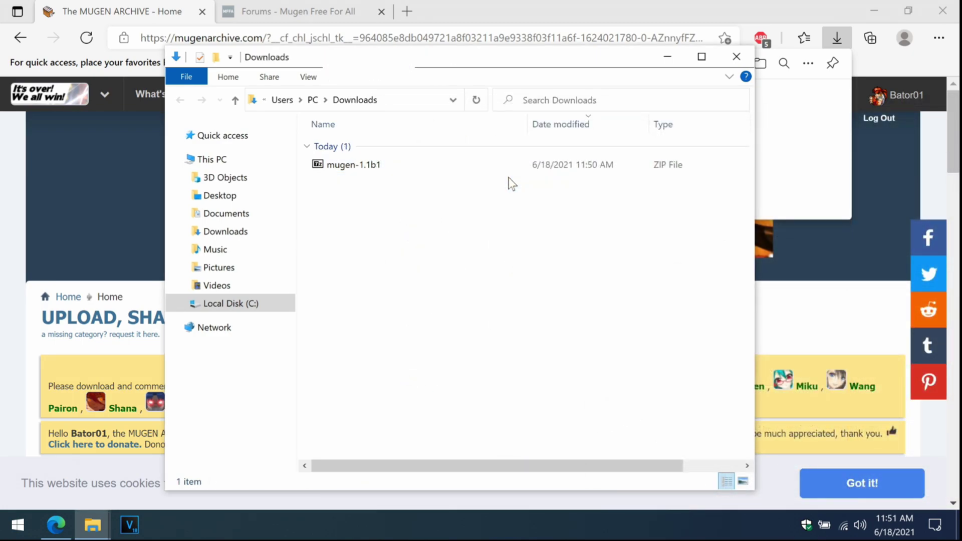
click(498, 165)
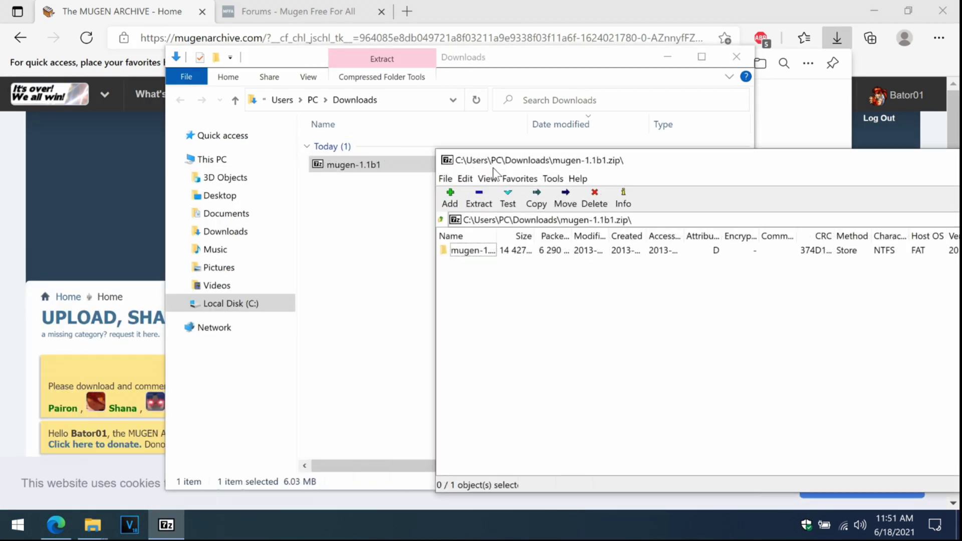
drag(473, 250, 395, 262)
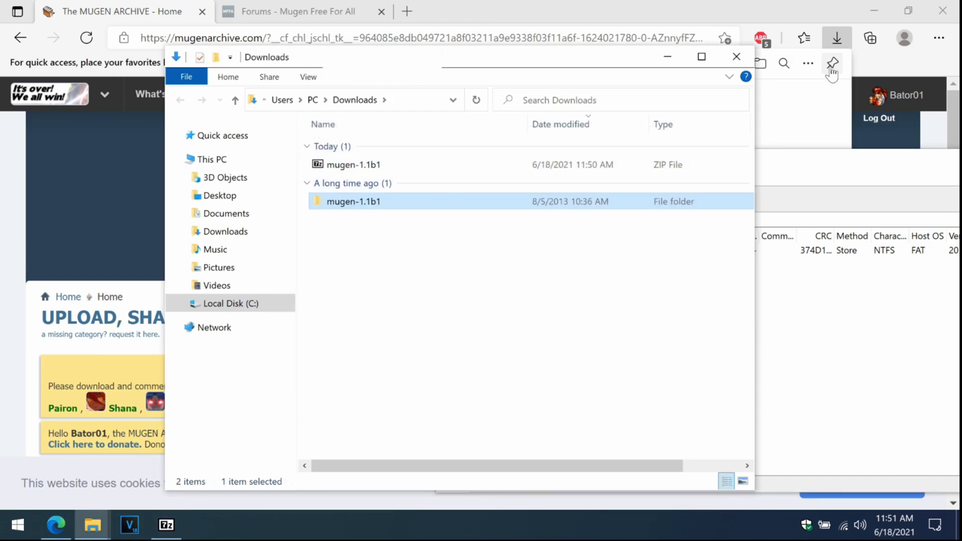
double_click(539, 185)
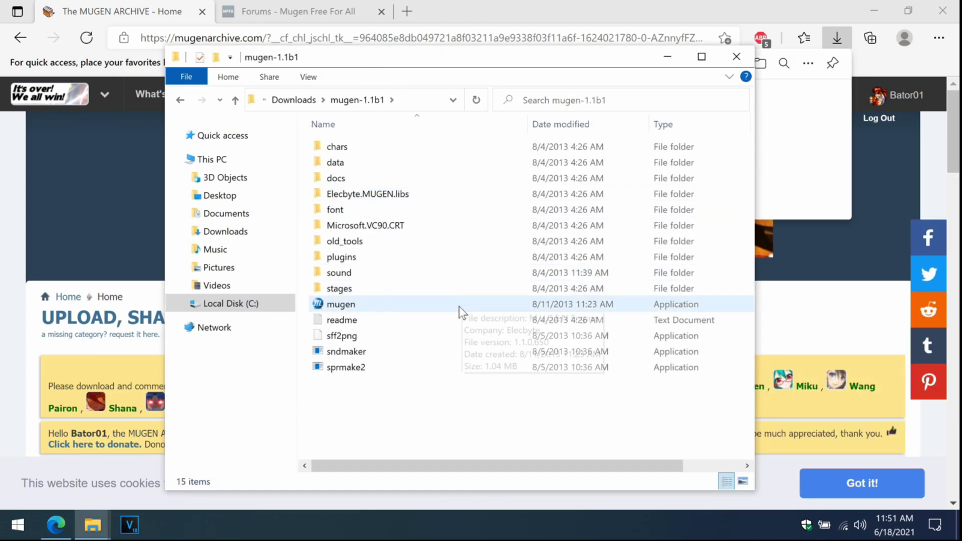